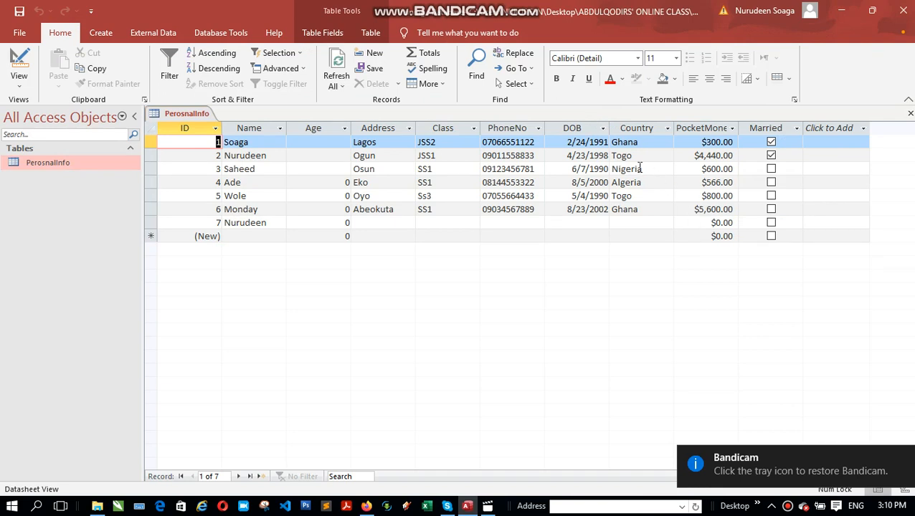
Tick the Married checkbox for the sixth record and clear it again
left_click(703, 209)
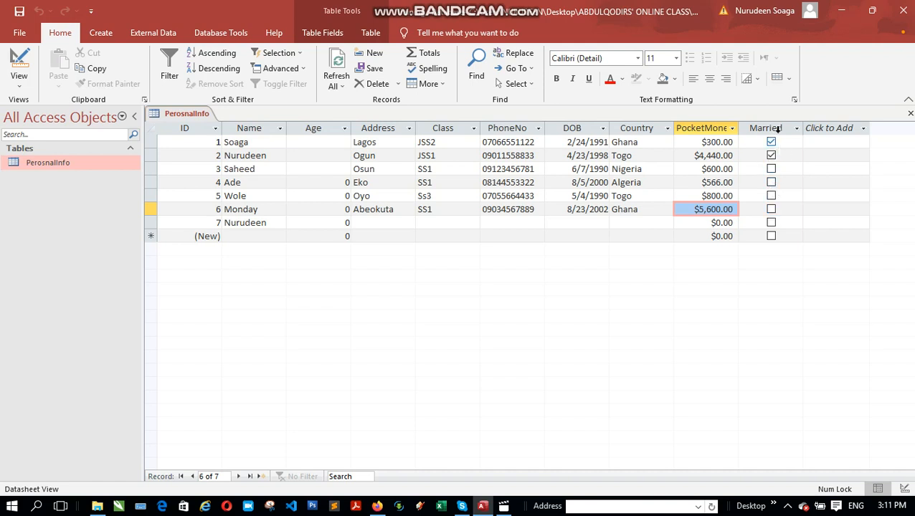
left_click(771, 210)
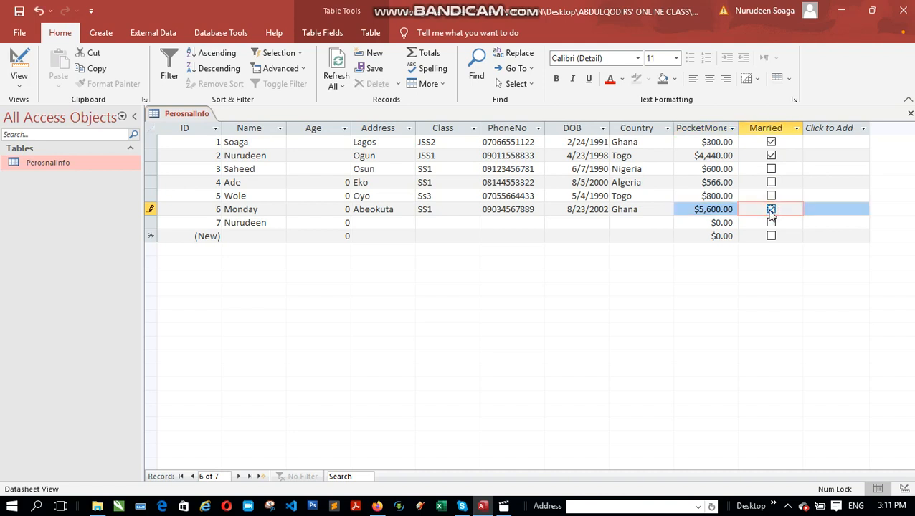
left_click(771, 209)
Select the ID column of the PerosnalInfo table and switch the table to Design View
left_click(324, 32)
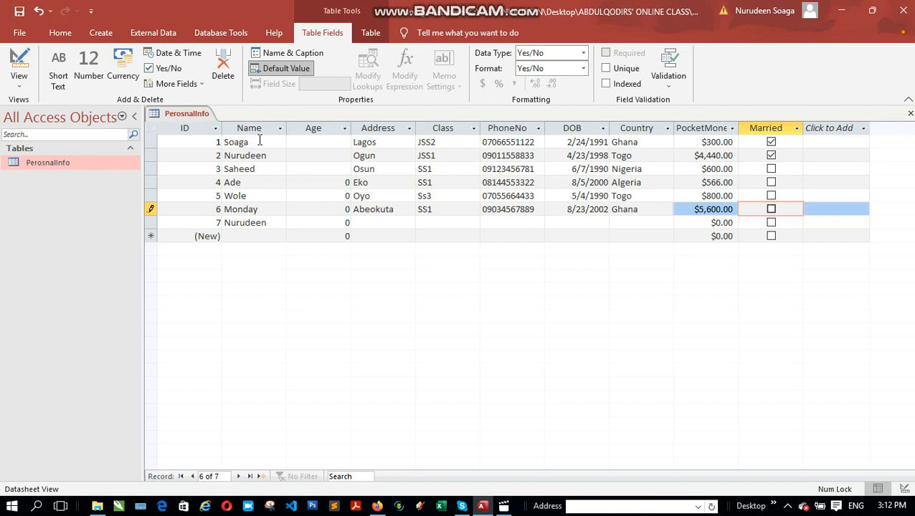
left_click_drag(209, 142, 830, 153)
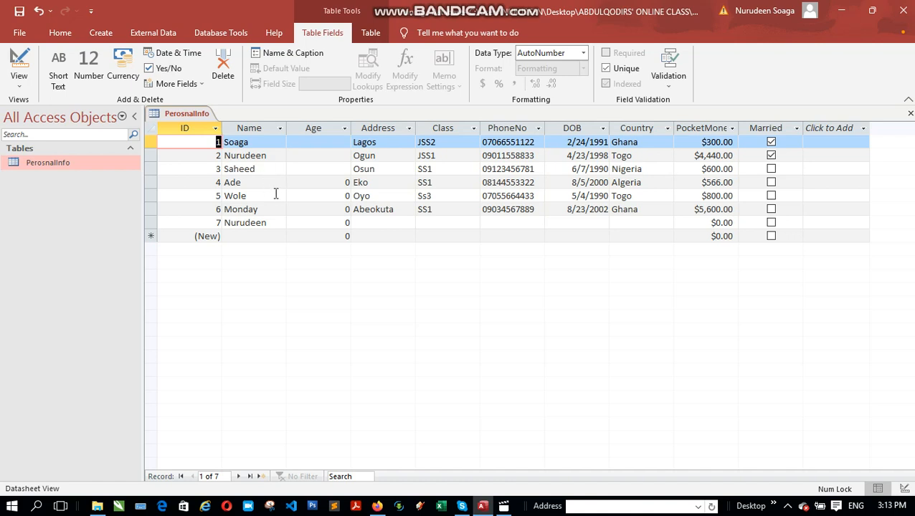
left_click(188, 128)
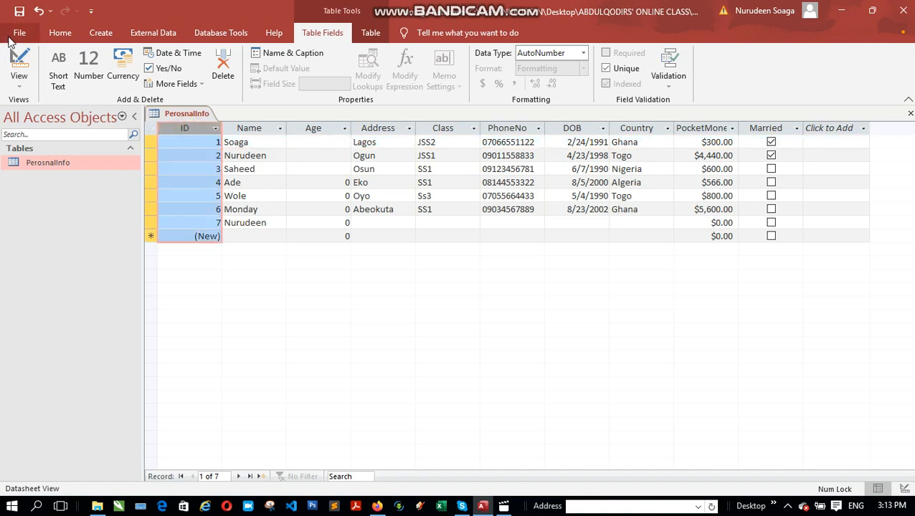
left_click(19, 91)
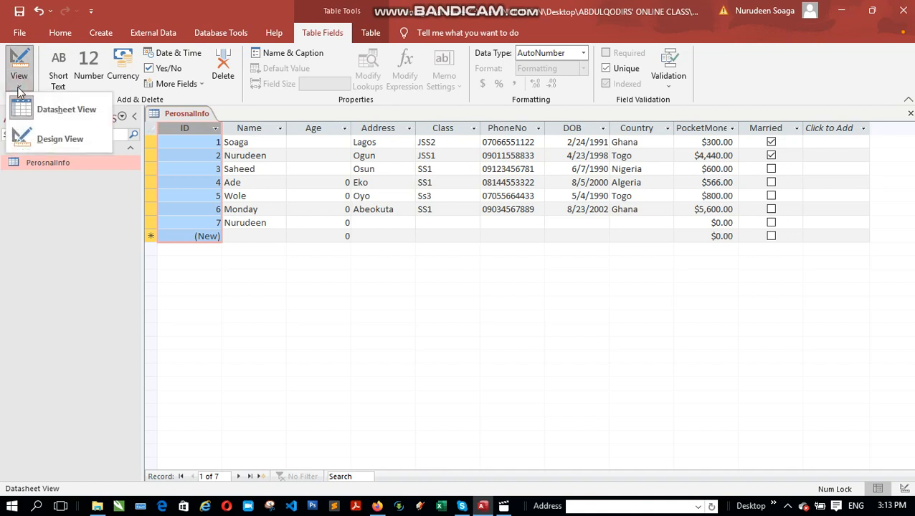
left_click(41, 138)
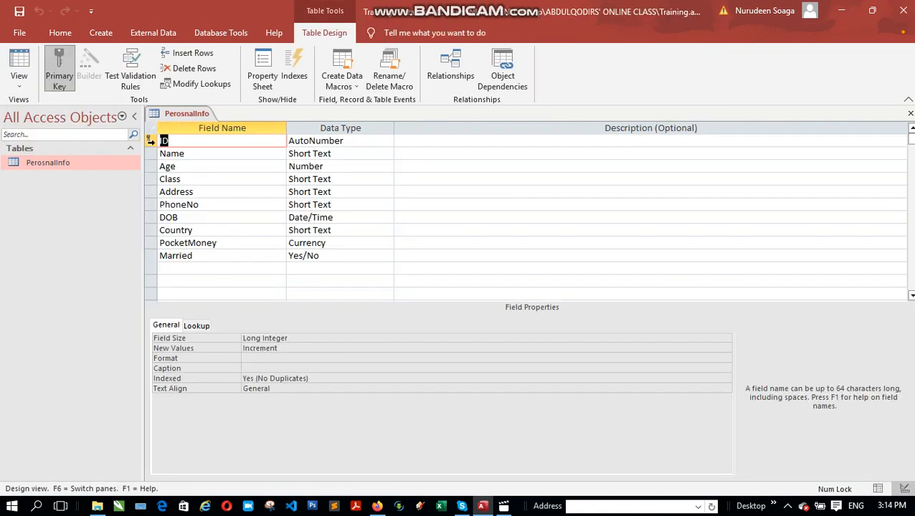
Remove the primary key from the ID field and set it on the same field again
left_click(151, 141)
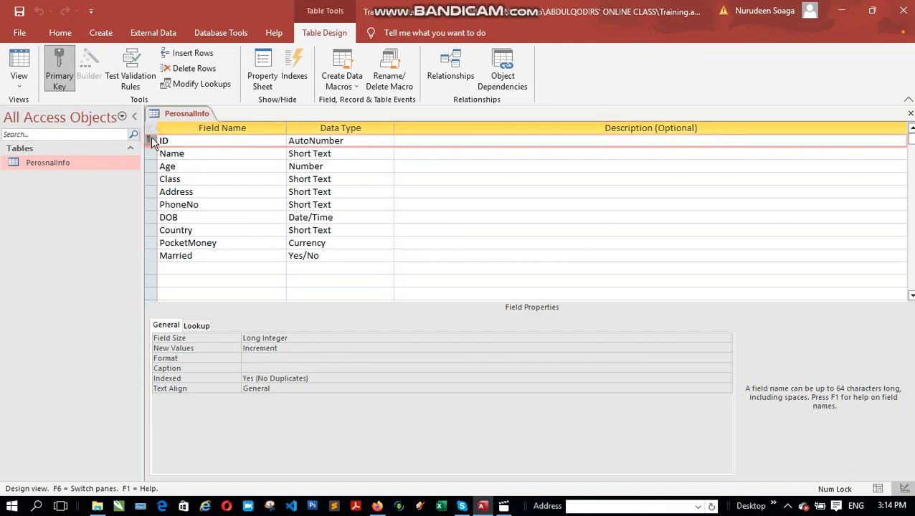
left_click(56, 81)
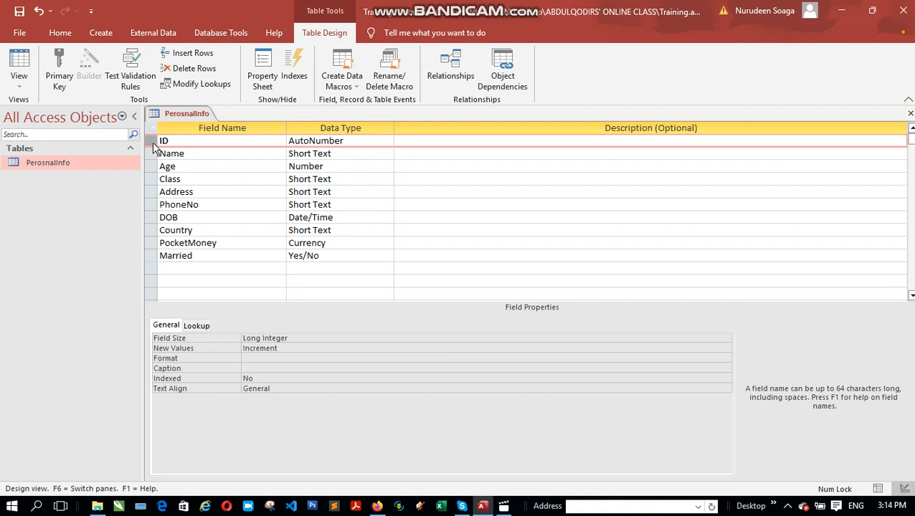
left_click(58, 68)
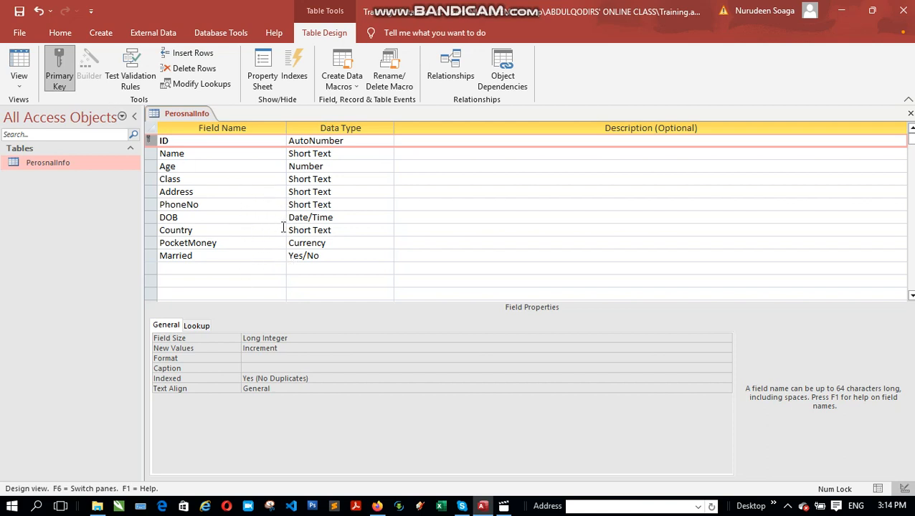
Return the PerosnalInfo table to Datasheet View, saving the table
left_click(10, 87)
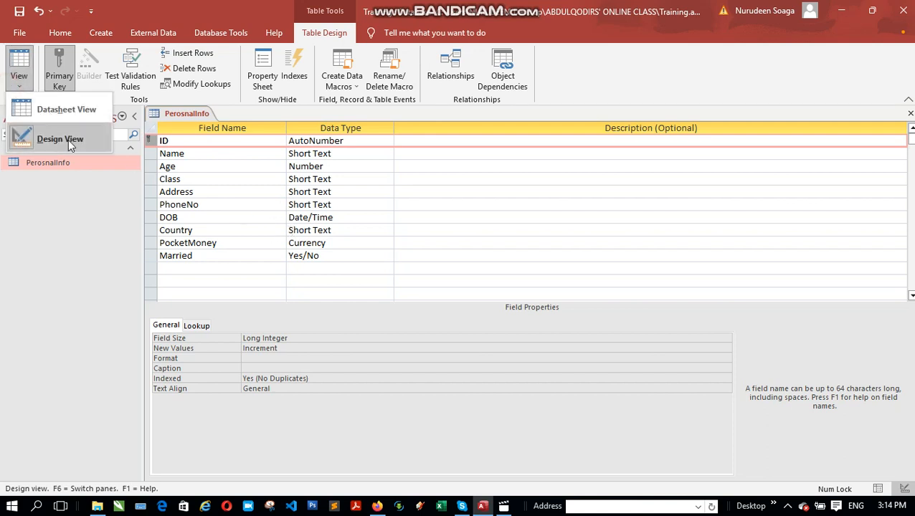
left_click(68, 109)
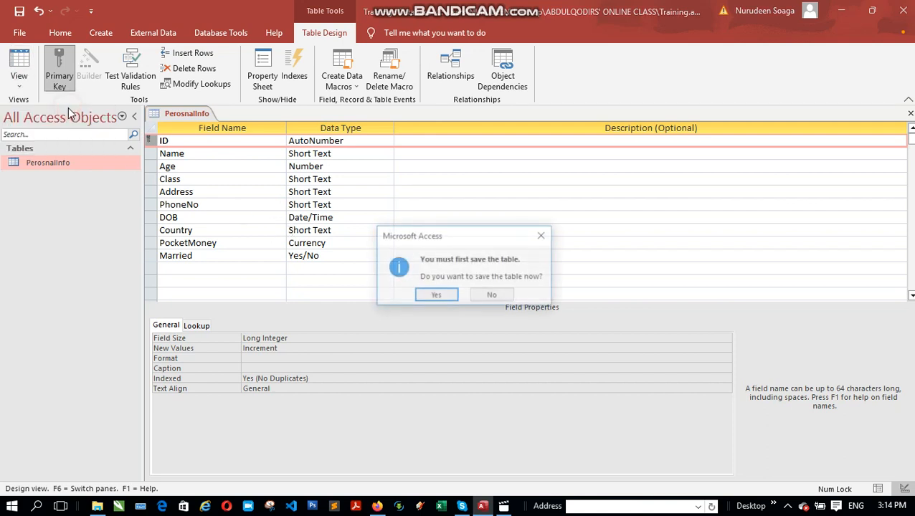
left_click(433, 297)
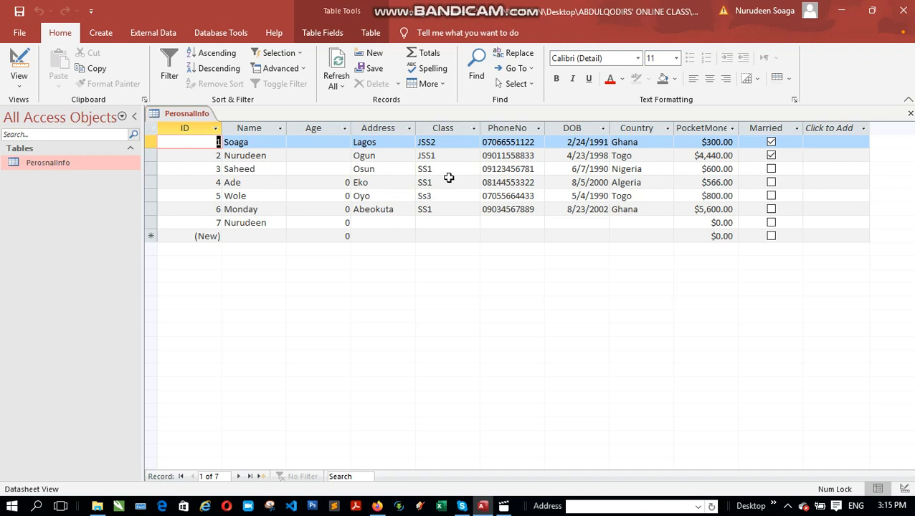
Try the Simple Query Wizard with all PerosnalInfo fields as a Detail query, going through to the title page, and cancel it
left_click(104, 34)
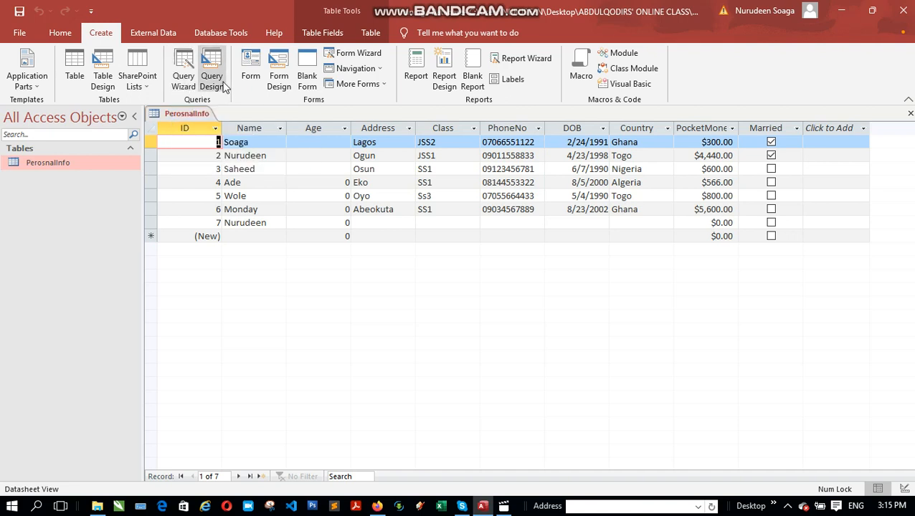
left_click(178, 76)
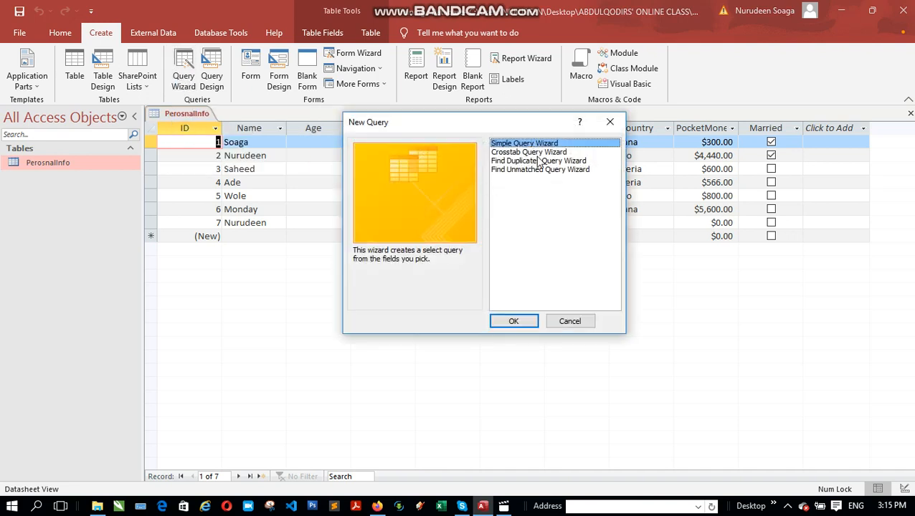
left_click(500, 320)
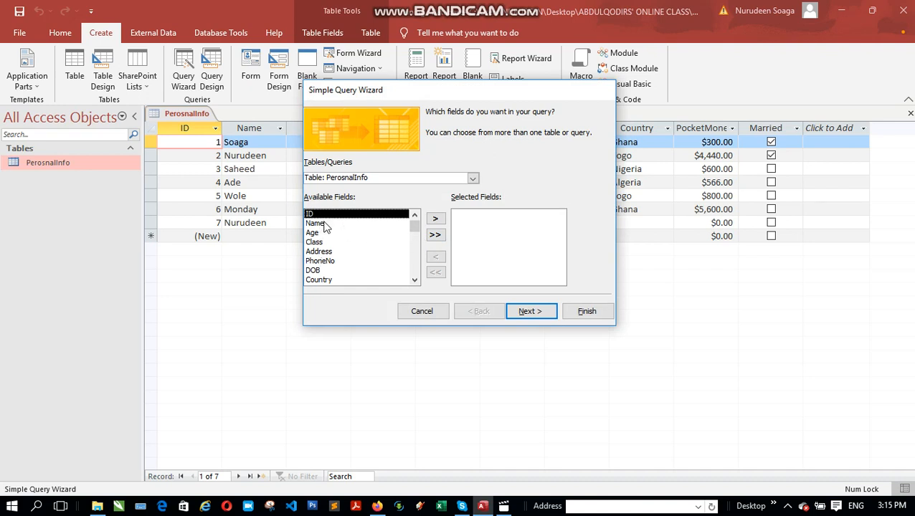
left_click(435, 237)
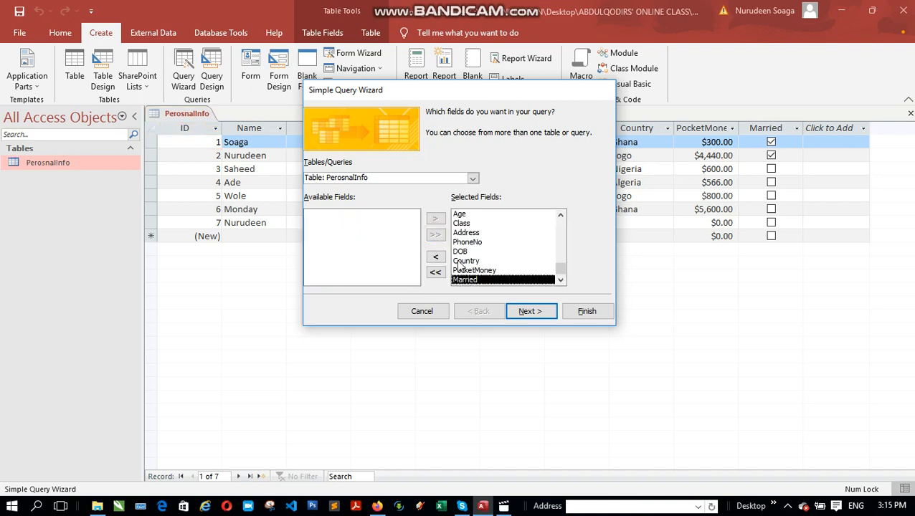
left_click(531, 314)
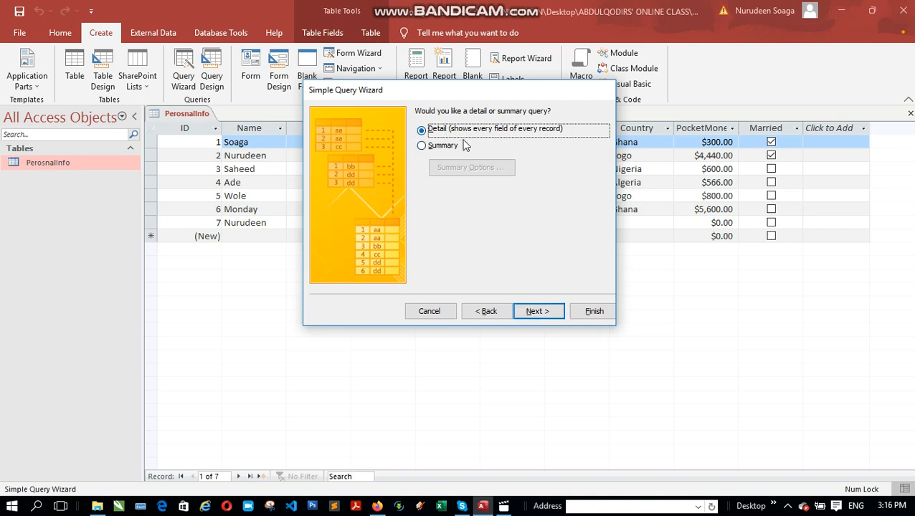
left_click(538, 313)
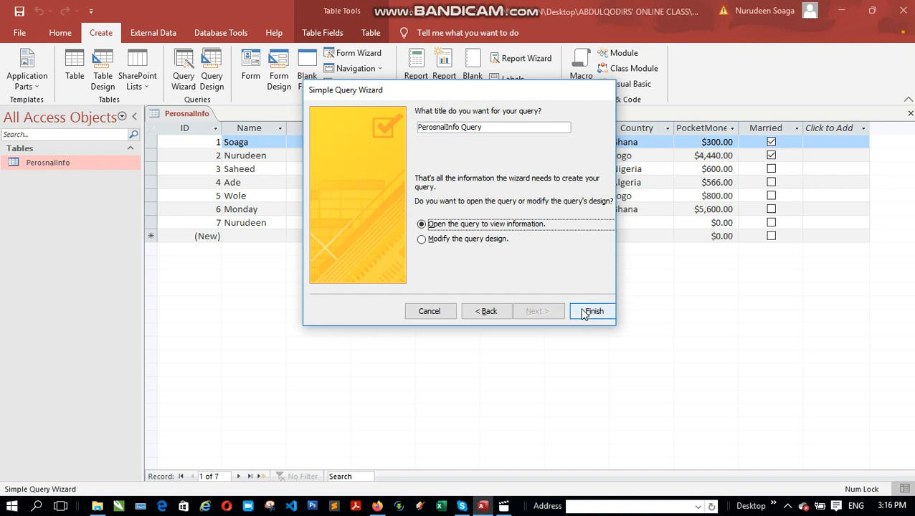
left_click(482, 313)
left_click(481, 313)
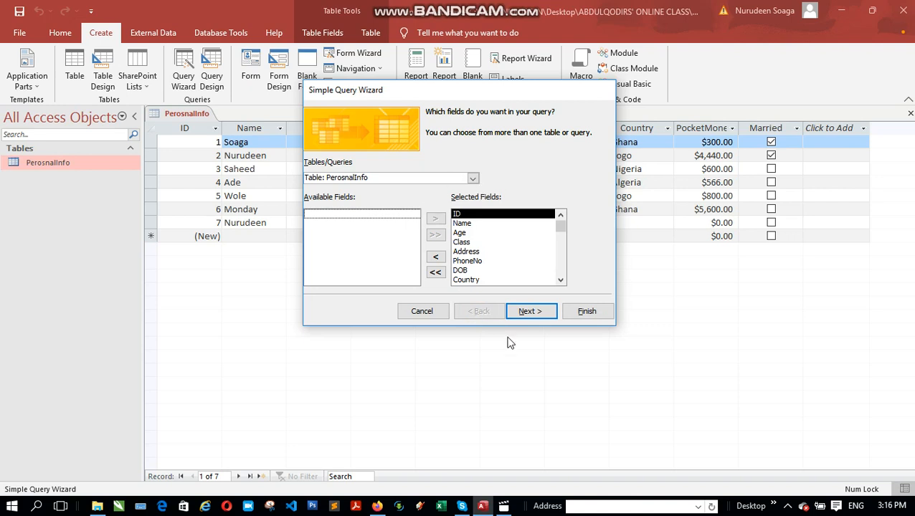
left_click(425, 312)
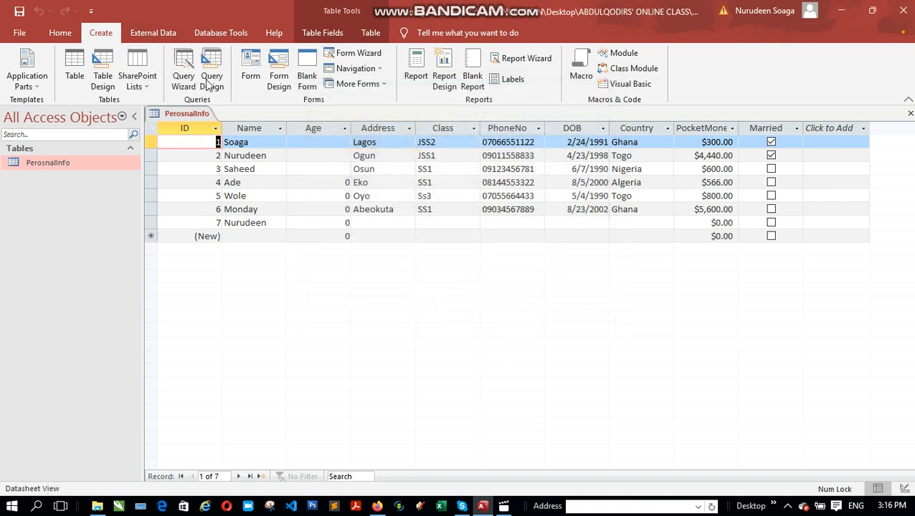
Create a new query in Design View and add the PerosnalInfo table to it
left_click(213, 80)
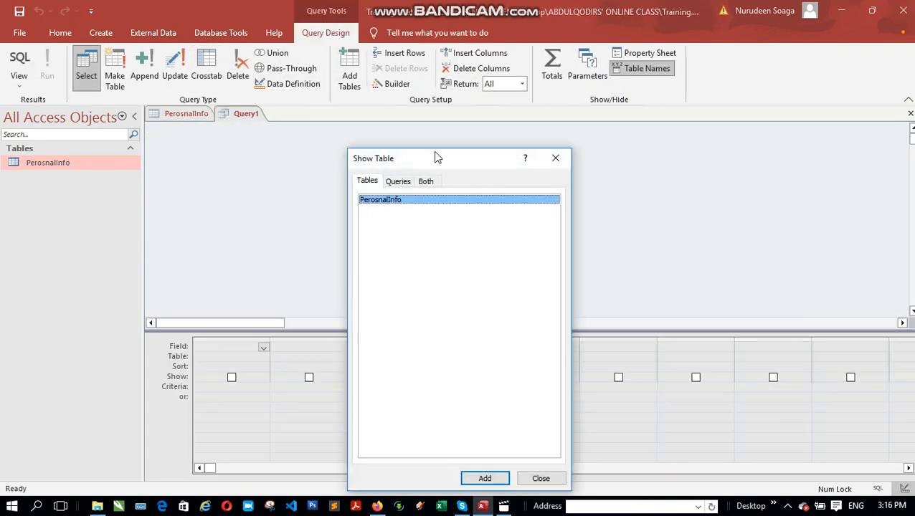
left_click_drag(429, 159, 455, 73)
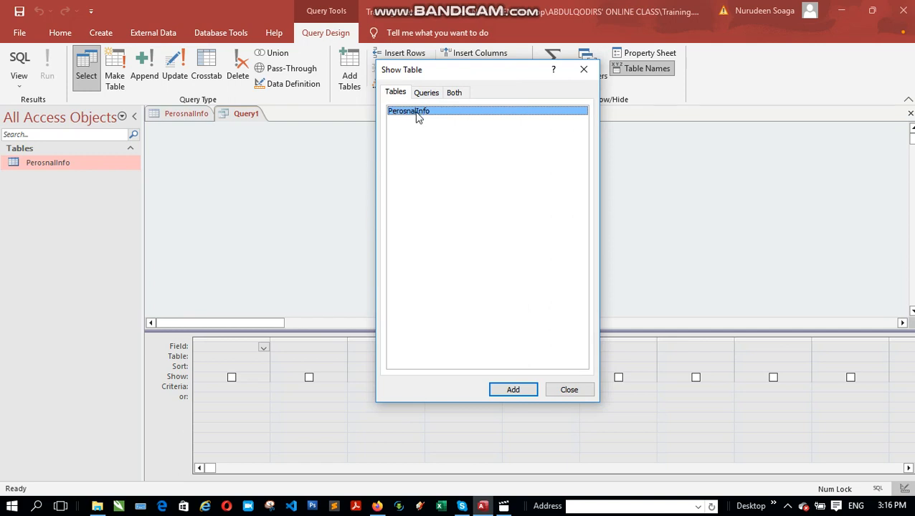
left_click(513, 391)
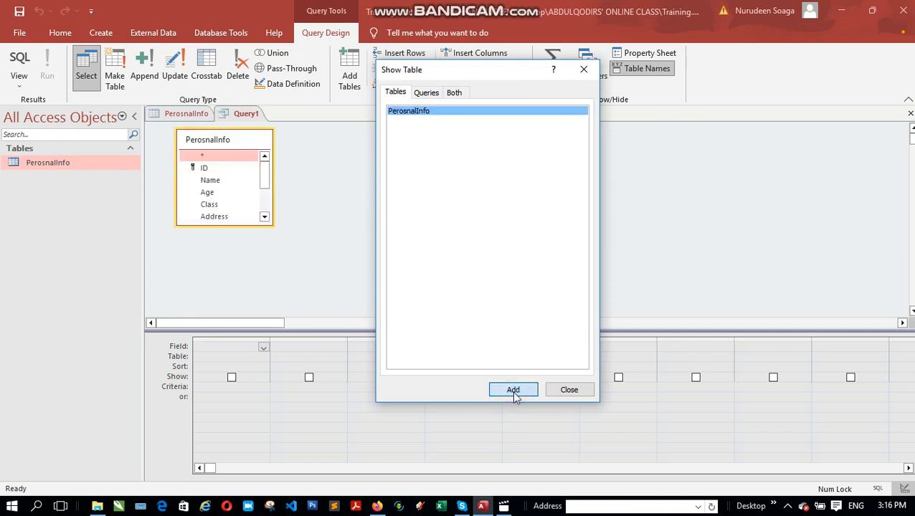
left_click(585, 71)
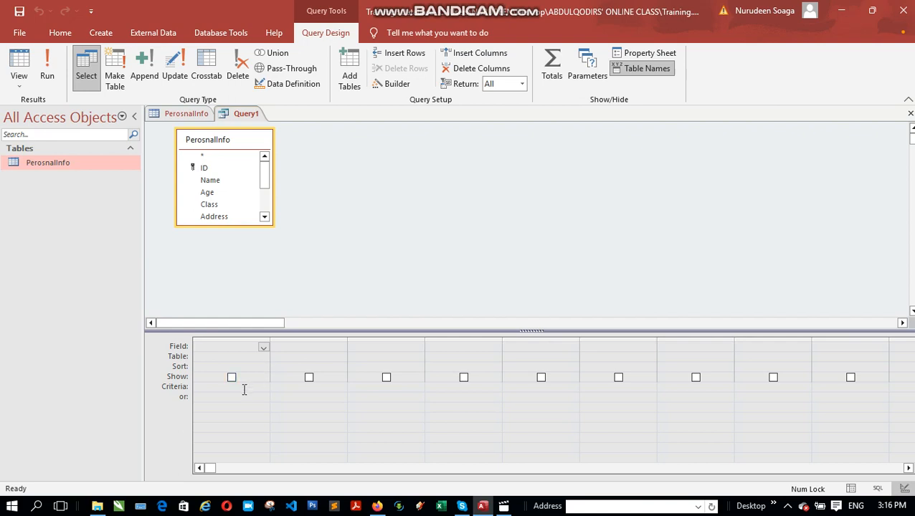
Set the first column of the query grid to the Name field of the PerosnalInfo table
left_click(263, 348)
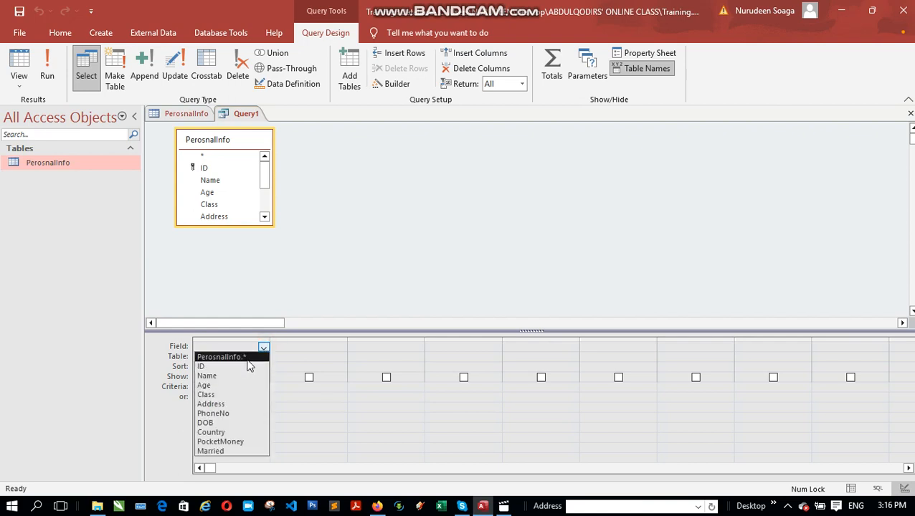
left_click(336, 280)
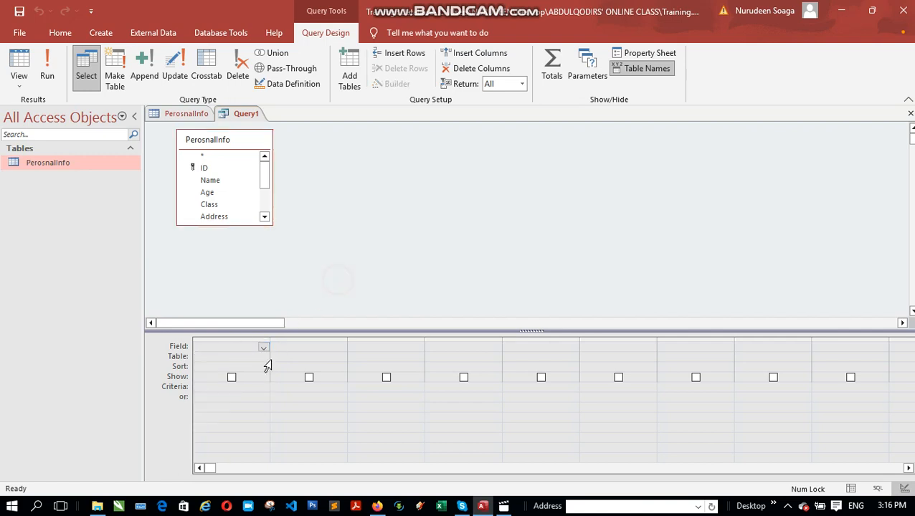
left_click(257, 357)
left_click(272, 357)
left_click(263, 357)
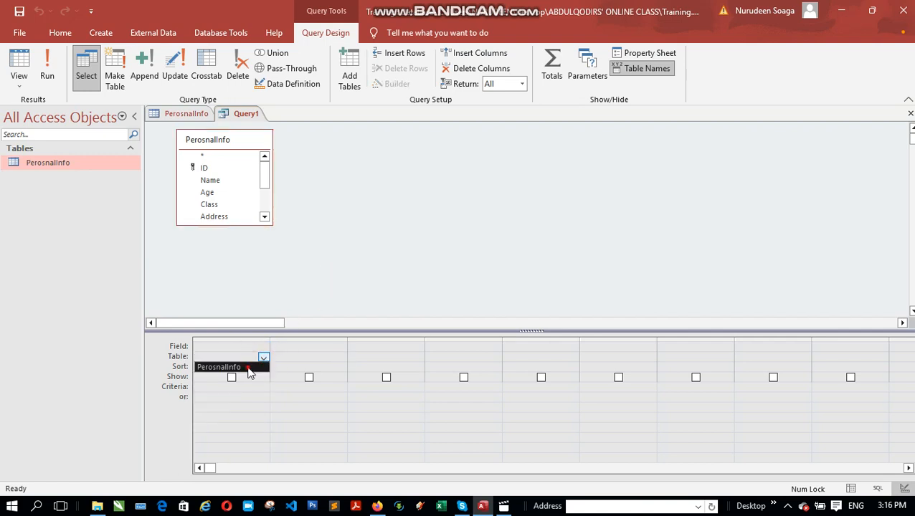
left_click(229, 371)
left_click(264, 347)
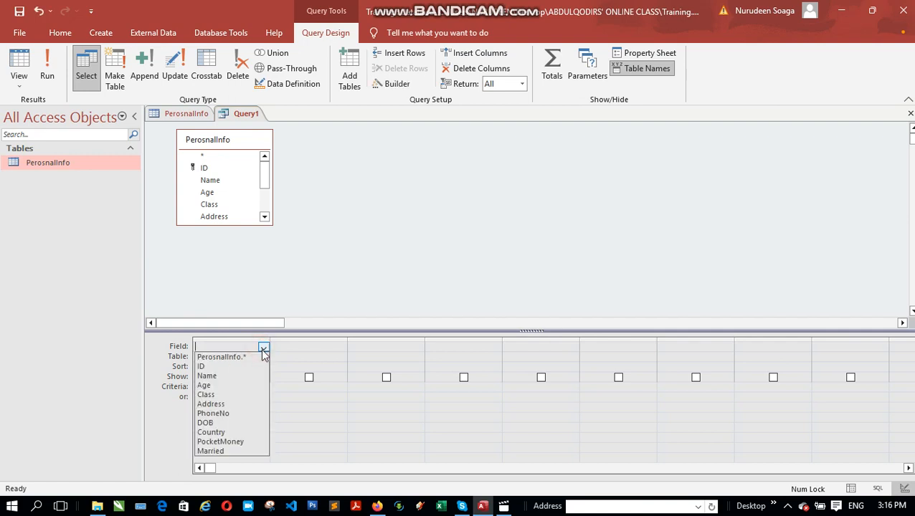
left_click(222, 375)
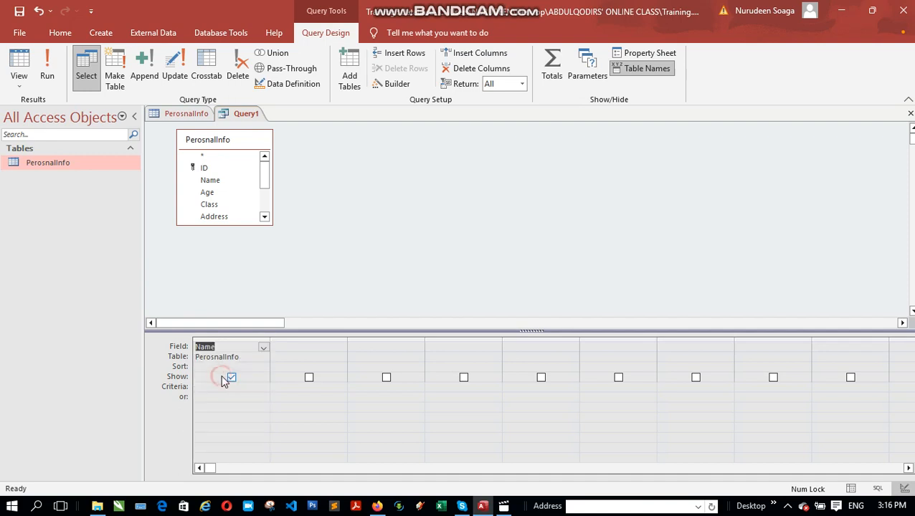
Add the Age field to the second column and the DOB field to the third column of the query grid
left_click(299, 350)
left_click(341, 348)
left_click(300, 386)
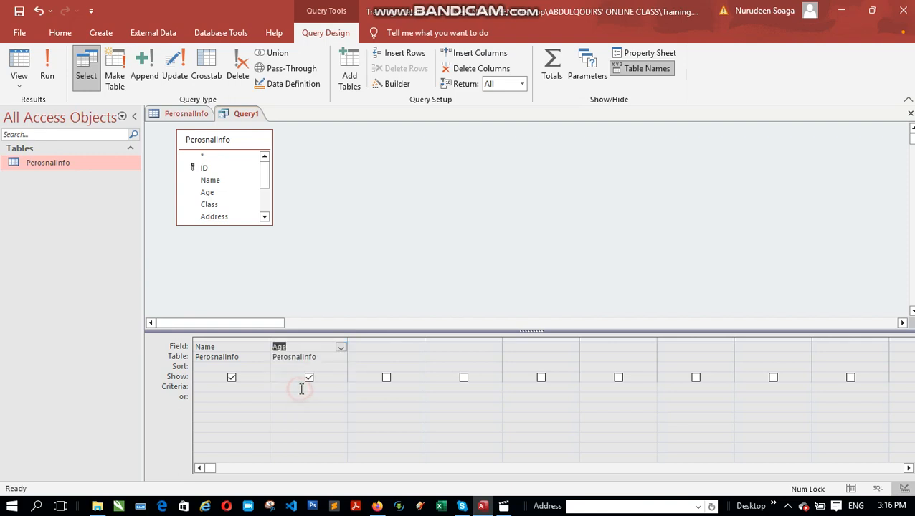
left_click(372, 350)
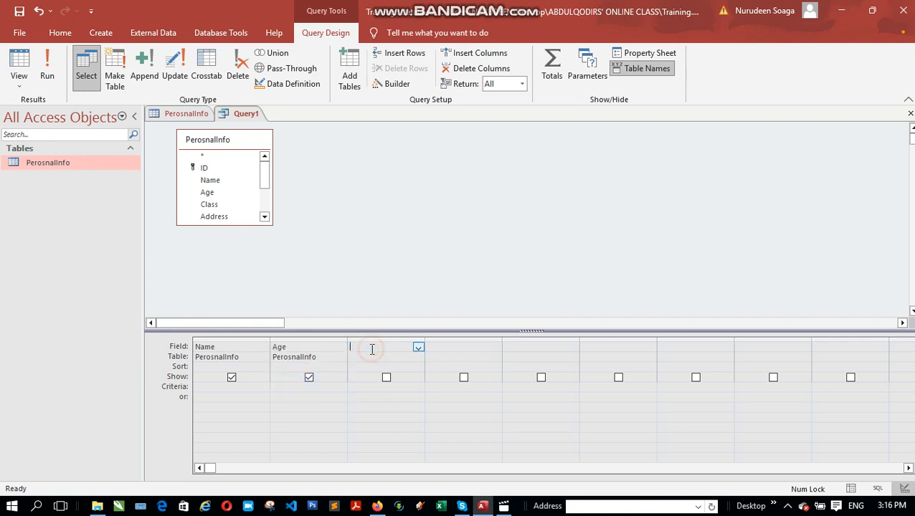
left_click(418, 349)
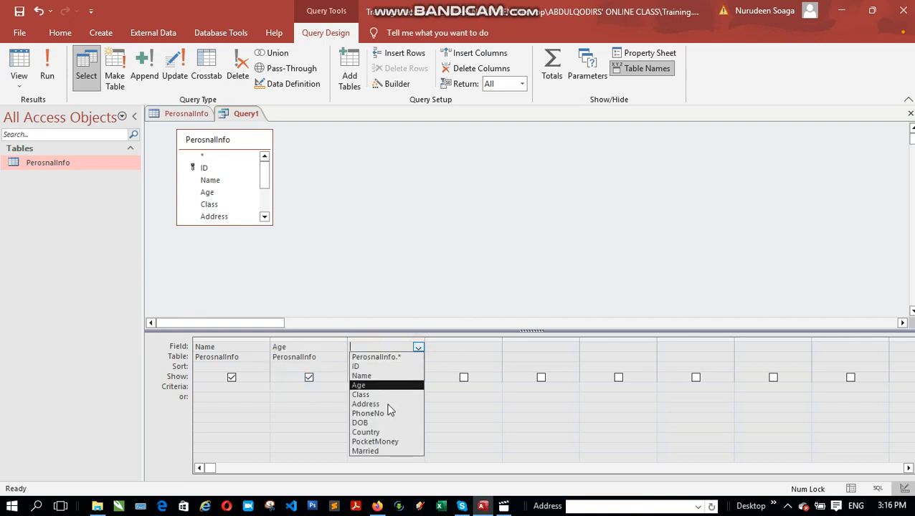
left_click(375, 423)
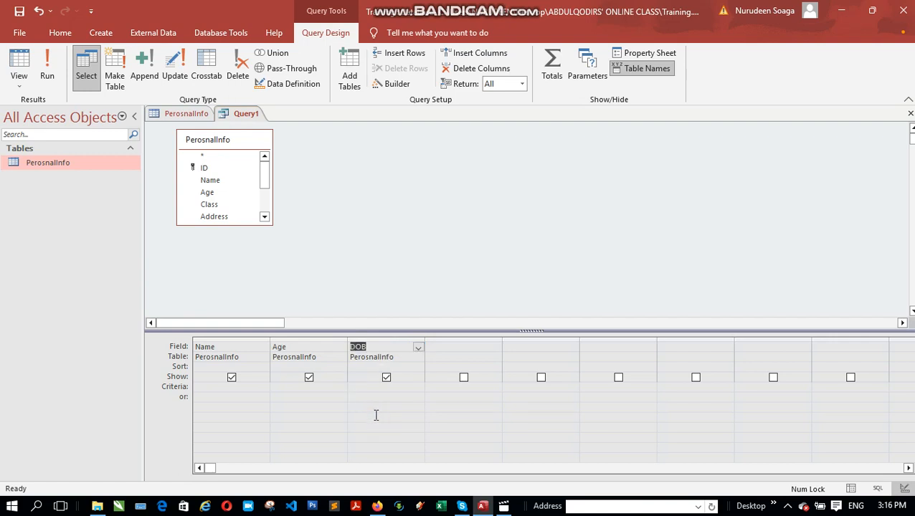
Try filtering the query with a Class equals SS1 expression as the criterion under the Name field, and run it
left_click(216, 387)
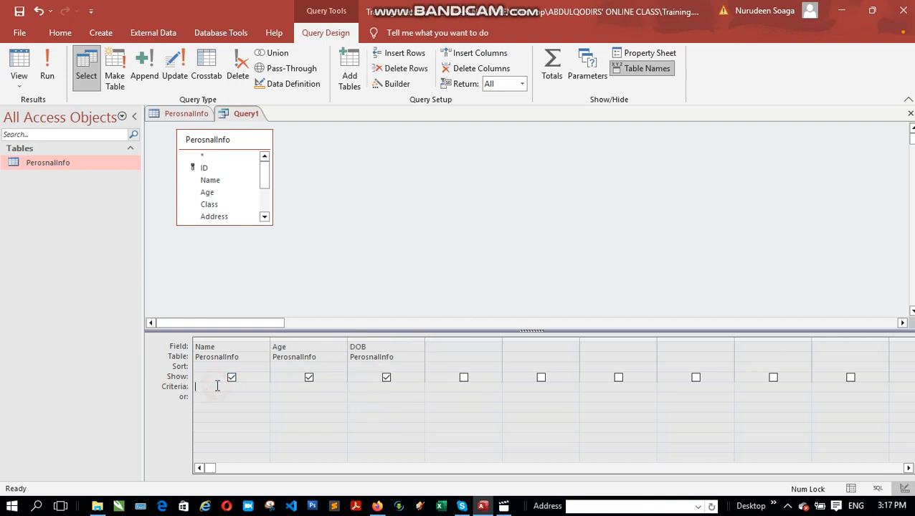
left_click(256, 391)
type("Cl")
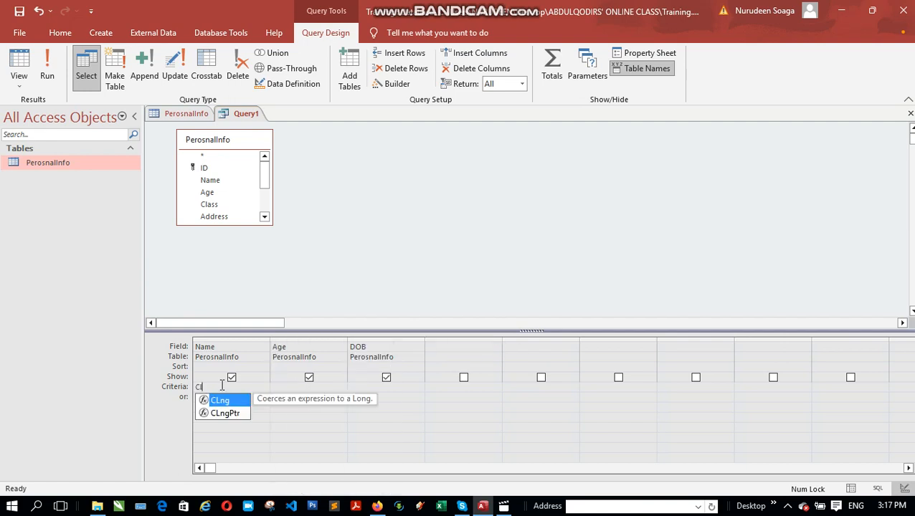
type("ass='SS1")
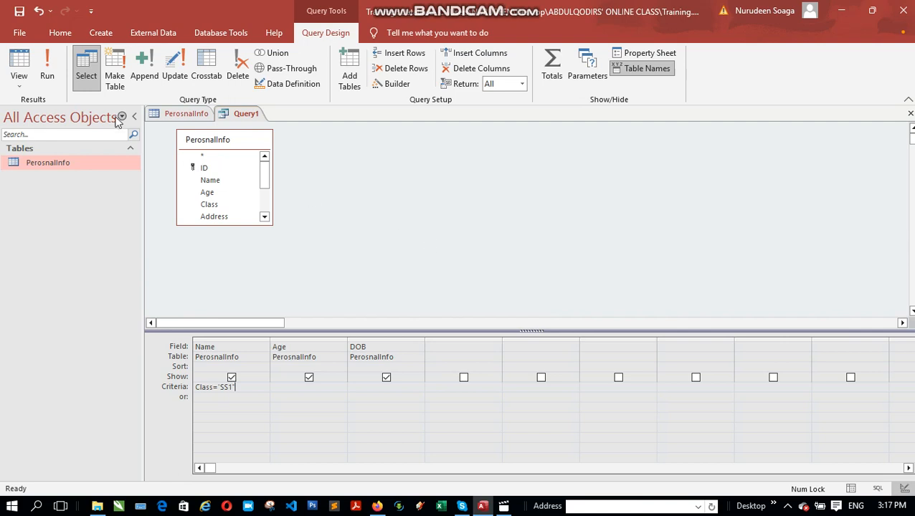
left_click(46, 68)
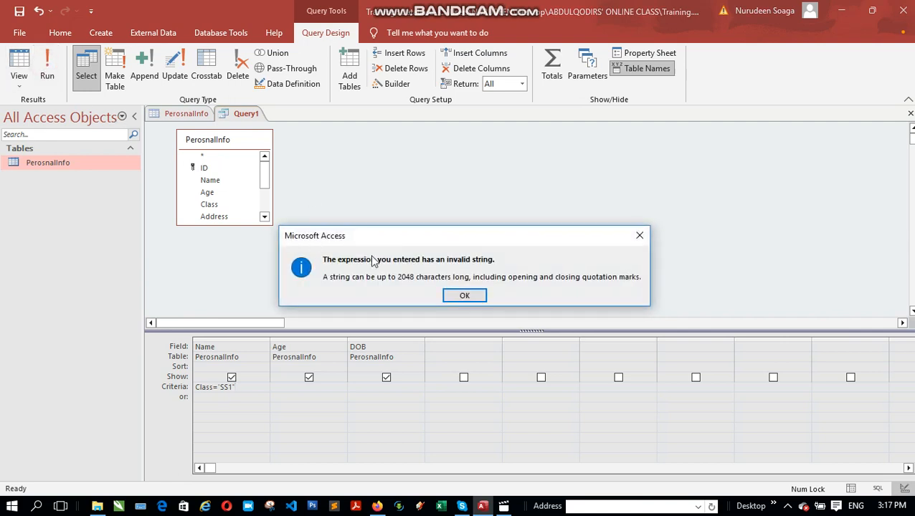
left_click(467, 297)
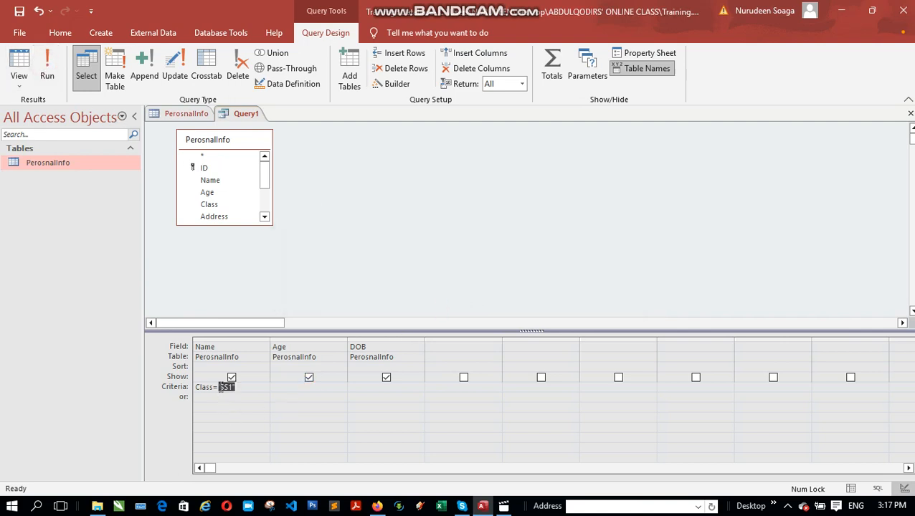
Clear the Class expression from the criteria of the Name column
left_click(218, 388)
type("'")
key("BackSpace")
key("BackSpace")
key("BackSpace")
key("BackSpace")
key("BackSpace")
key("BackSpace")
key("BackSpace")
key("BackSpace")
Add the Class field to the fourth column of the query grid
left_click(461, 348)
left_click(496, 347)
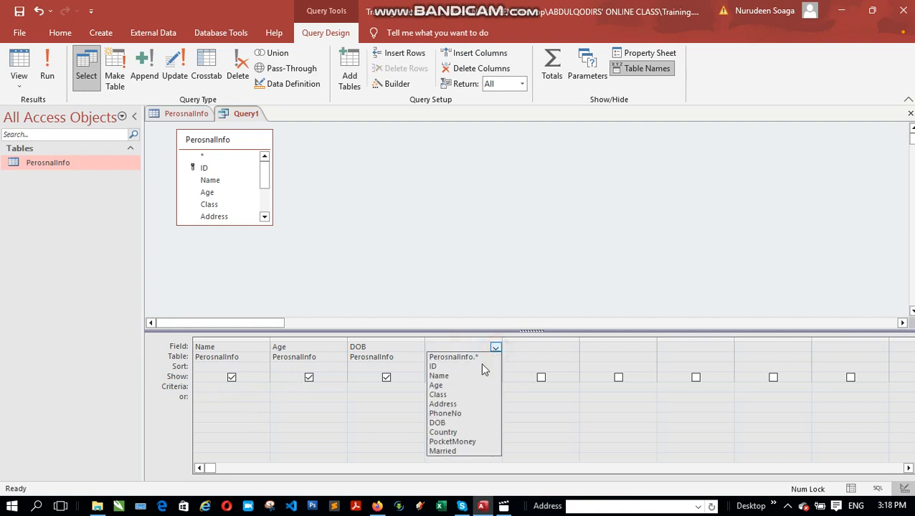
left_click(463, 395)
Set the criterion of the Class column to SS1 and run the query
left_click(461, 387)
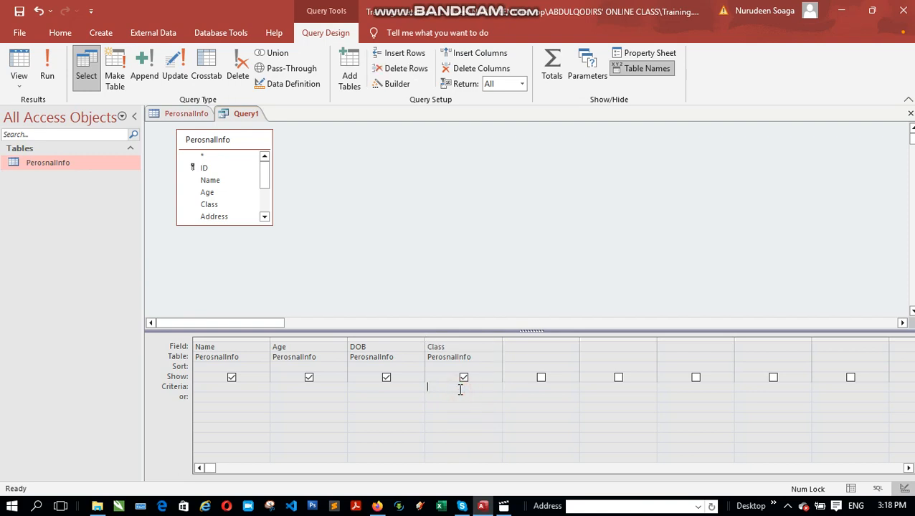
type("ss")
key("BackSpace")
key("BackSpace")
type("SS1")
left_click(518, 236)
left_click(44, 59)
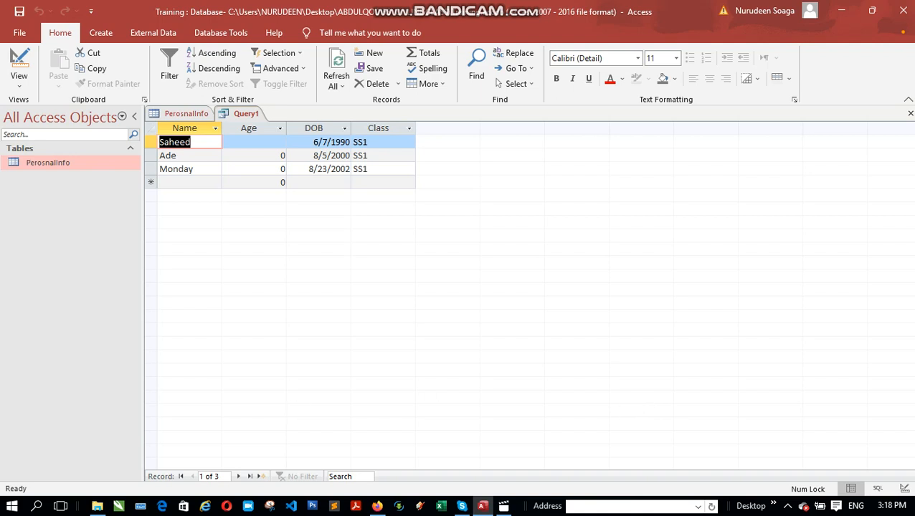
left_click(787, 506)
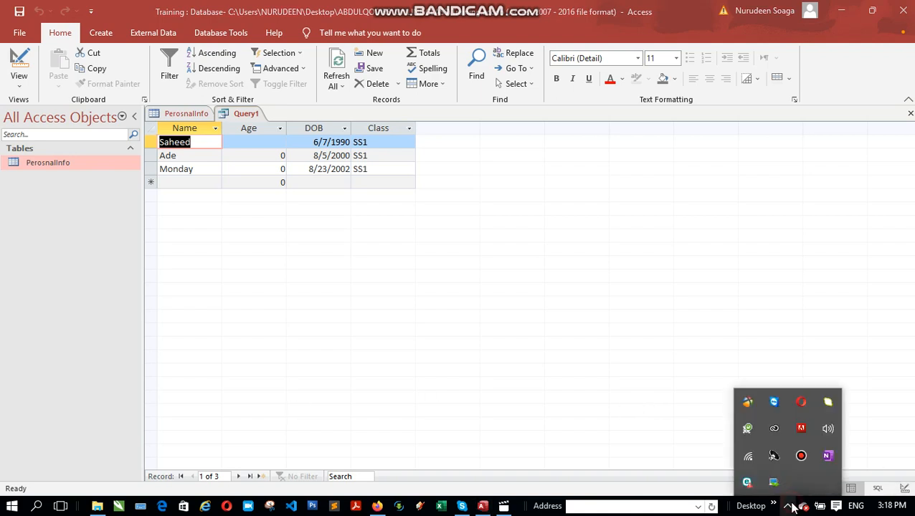
left_click(801, 456)
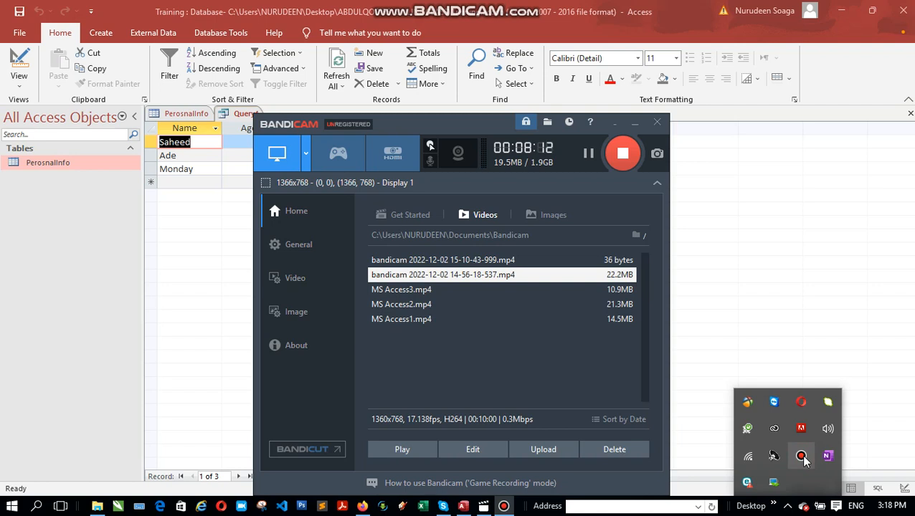
left_click(612, 125)
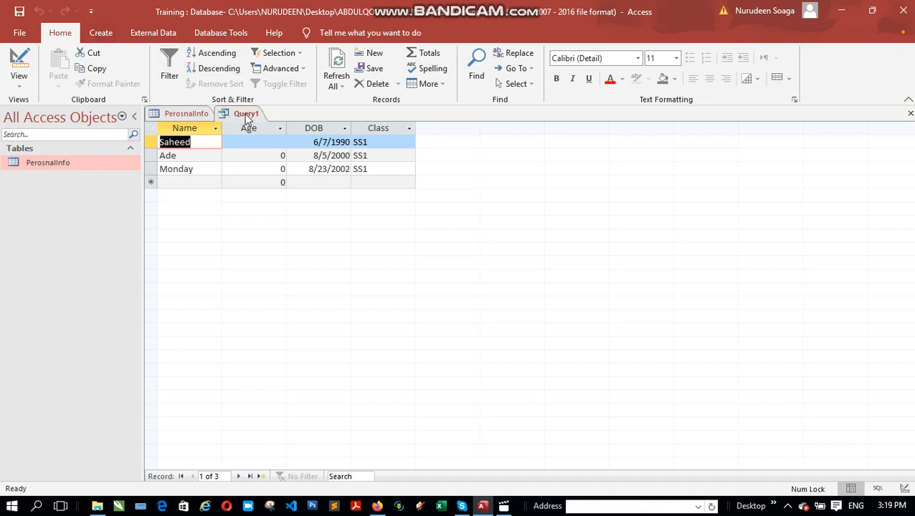
Save the query under the name Query1
key("ctrl+s")
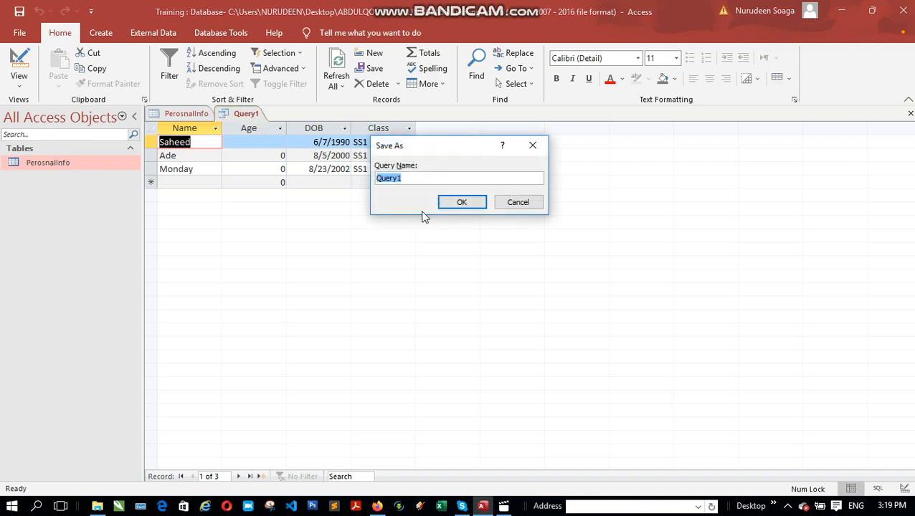
left_click(462, 203)
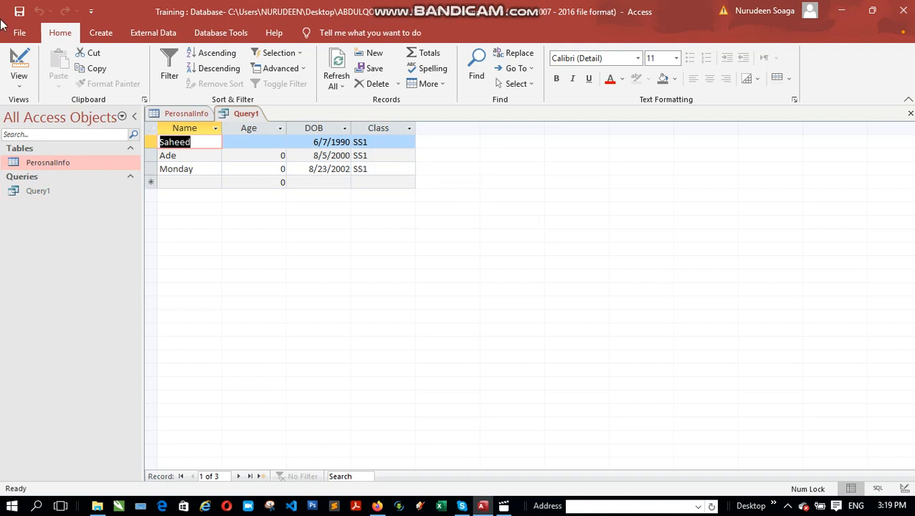
left_click(102, 33)
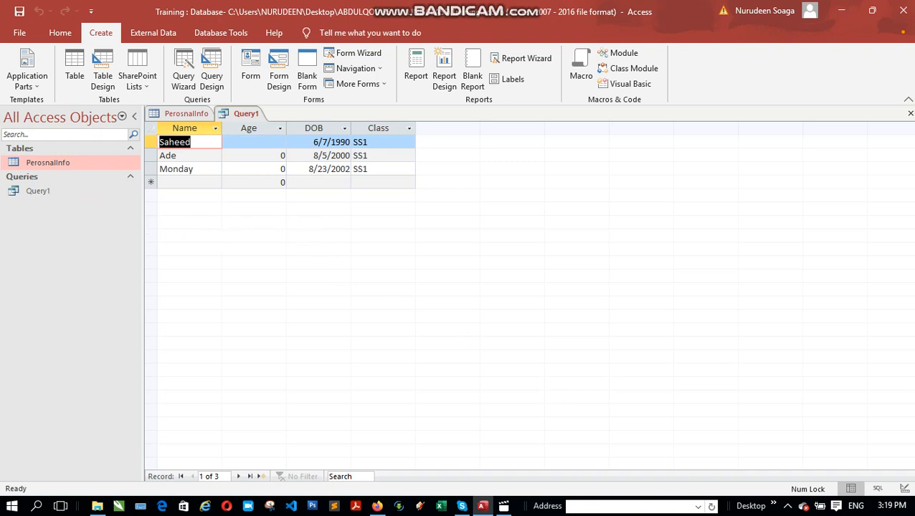
left_click(788, 507)
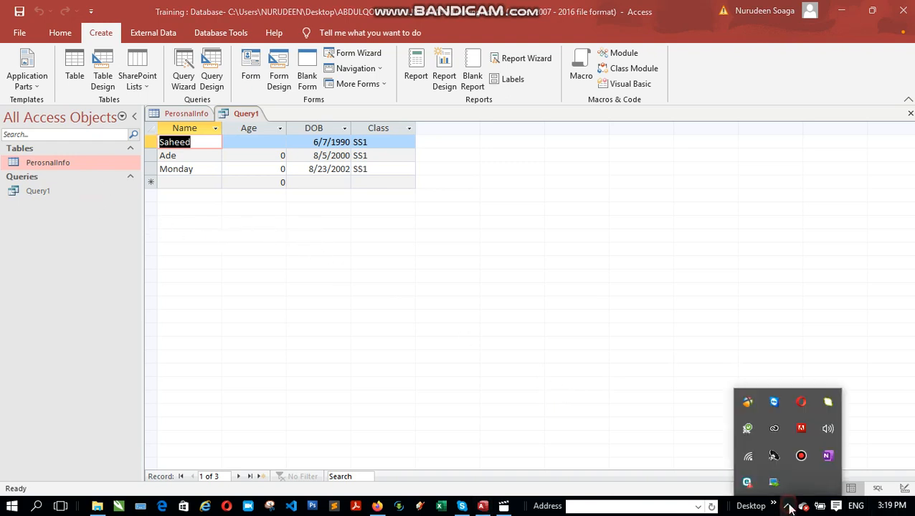
left_click(801, 457)
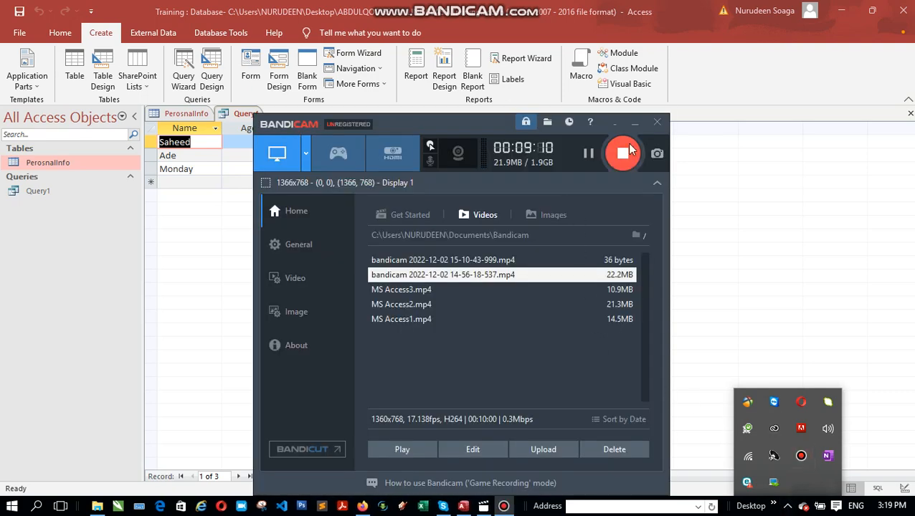